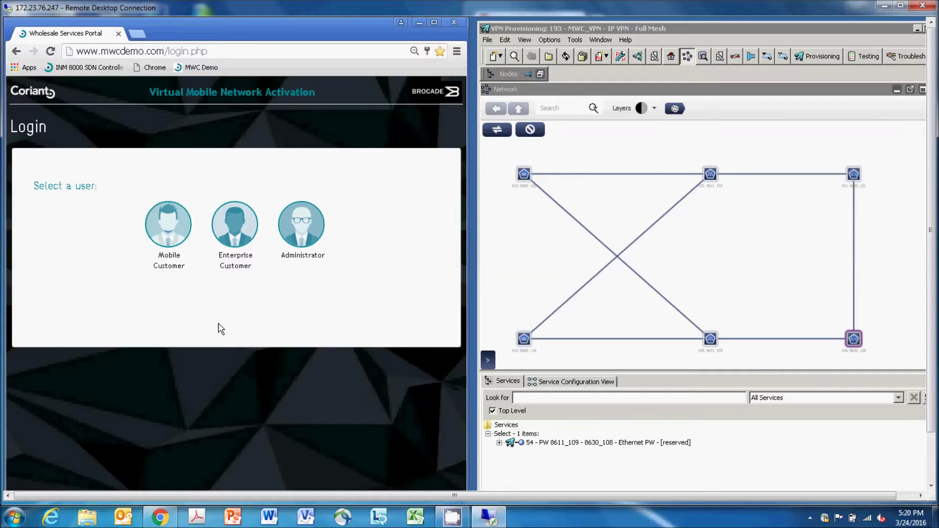
# Step: Log in to the portal as the Mobile Customer
pyautogui.click(172, 230)
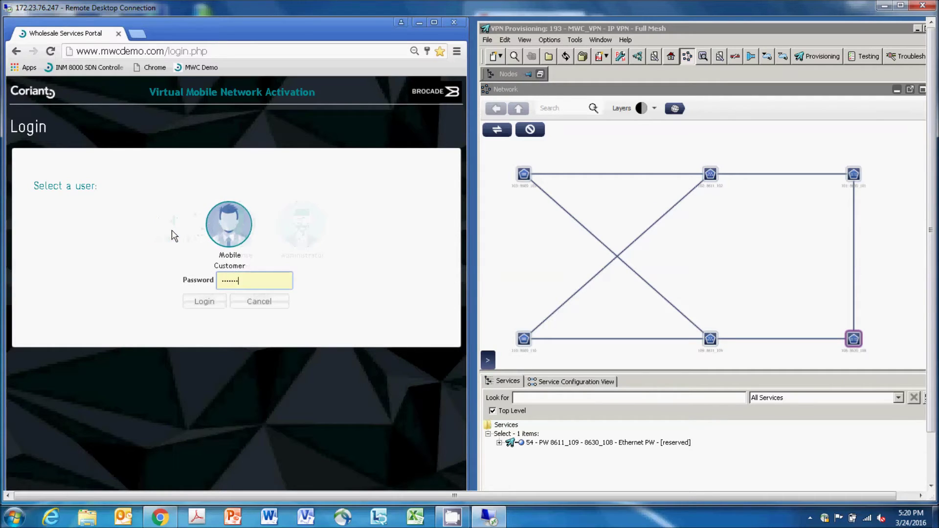
pyautogui.click(196, 302)
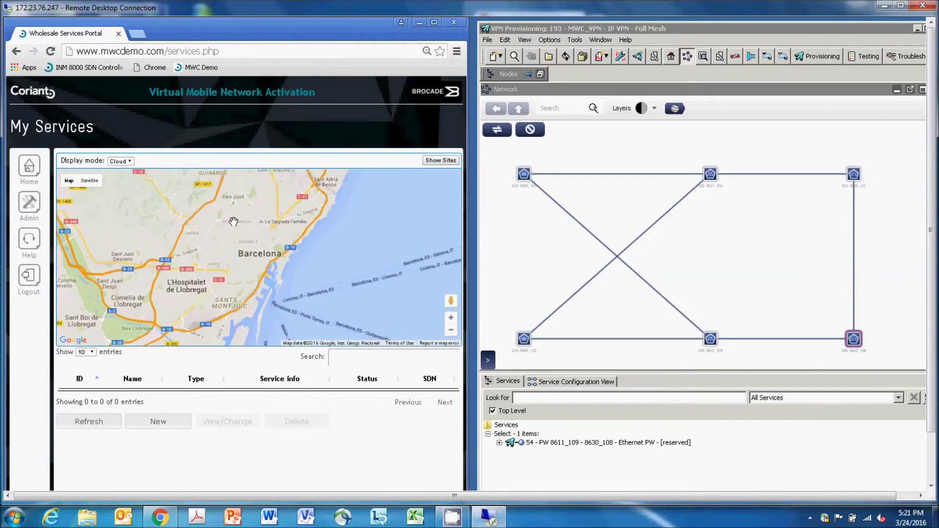
# Step: Show the sites on the services map and open the configuration of the Catalana Core Site
pyautogui.click(432, 163)
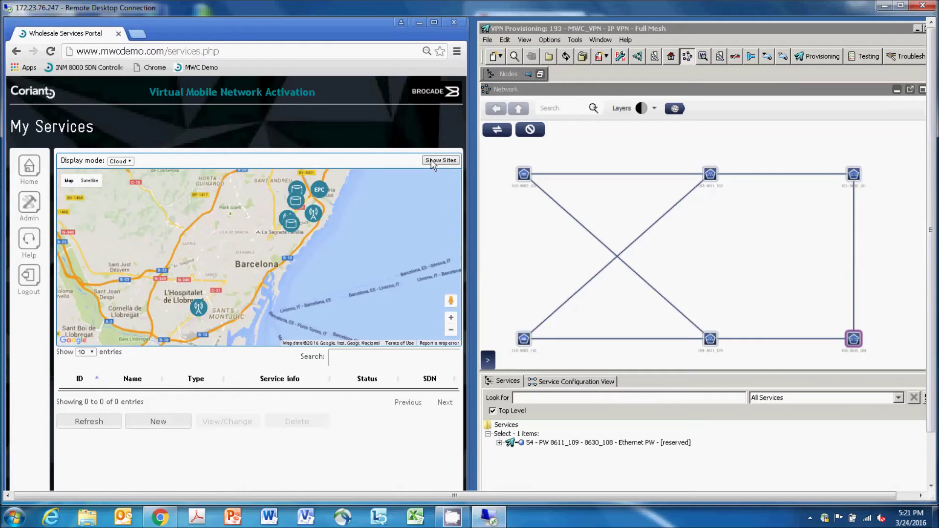
pyautogui.click(323, 200)
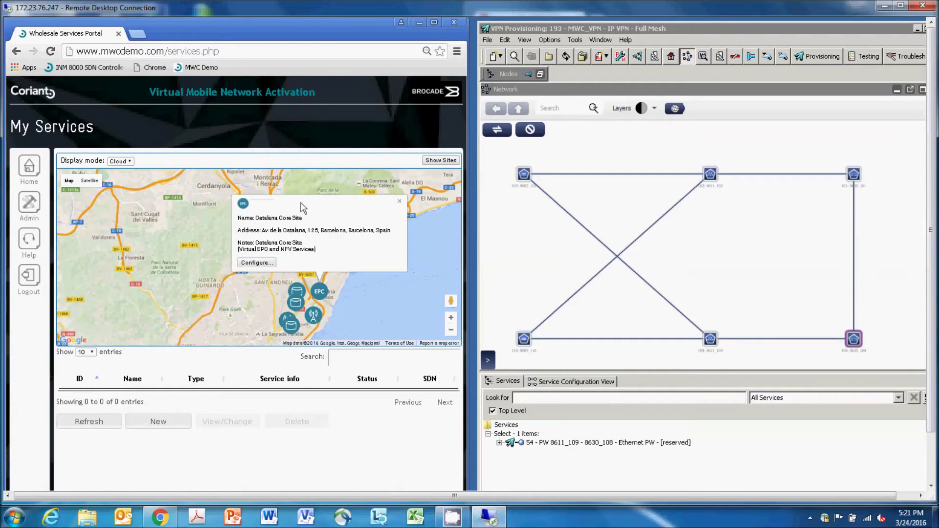
pyautogui.click(257, 263)
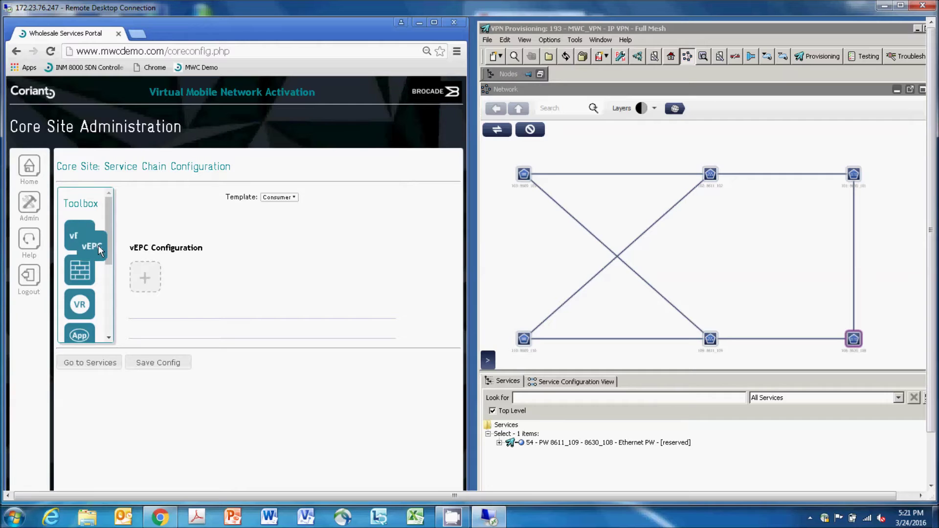
# Step: Add a vEPC to the core site's vEPC Configuration and choose the IoT template
pyautogui.moveTo(127, 268); pyautogui.dragTo(150, 277)
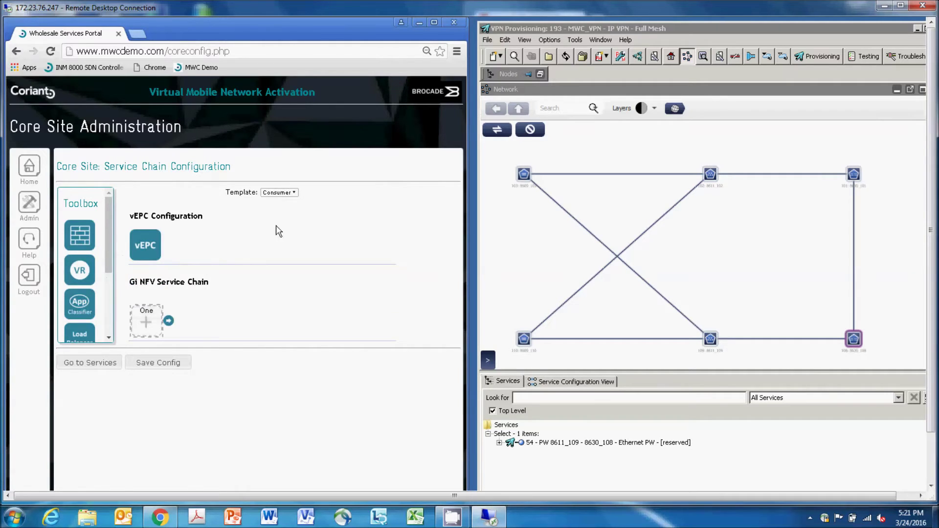
pyautogui.click(294, 192)
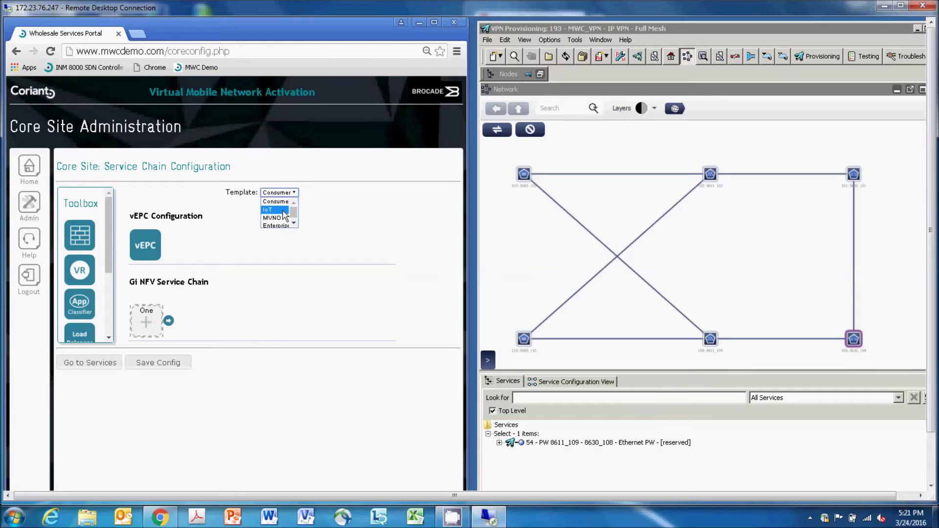
pyautogui.click(284, 214)
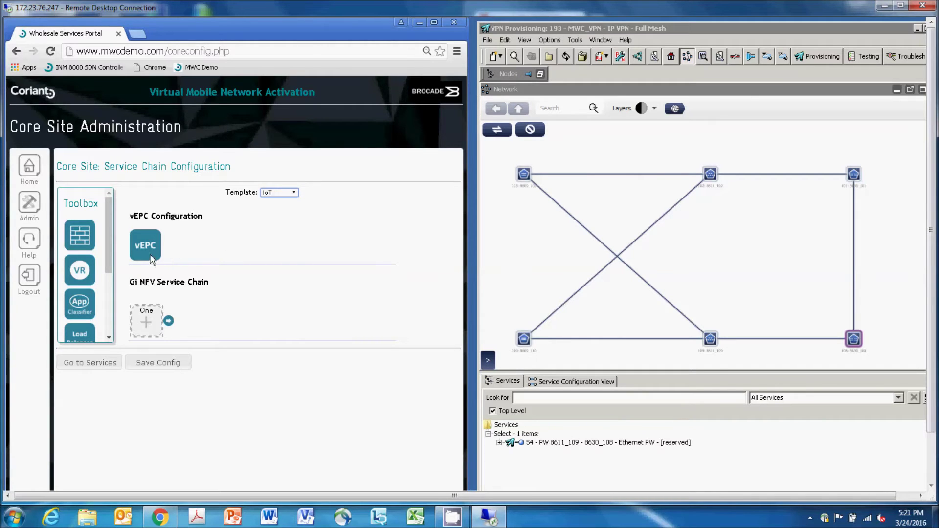
# Step: Add a VR Type 1 virtual router and an FW Type 1 firewall to the Gi NFV Service Chain, saving each configuration
pyautogui.click(85, 272)
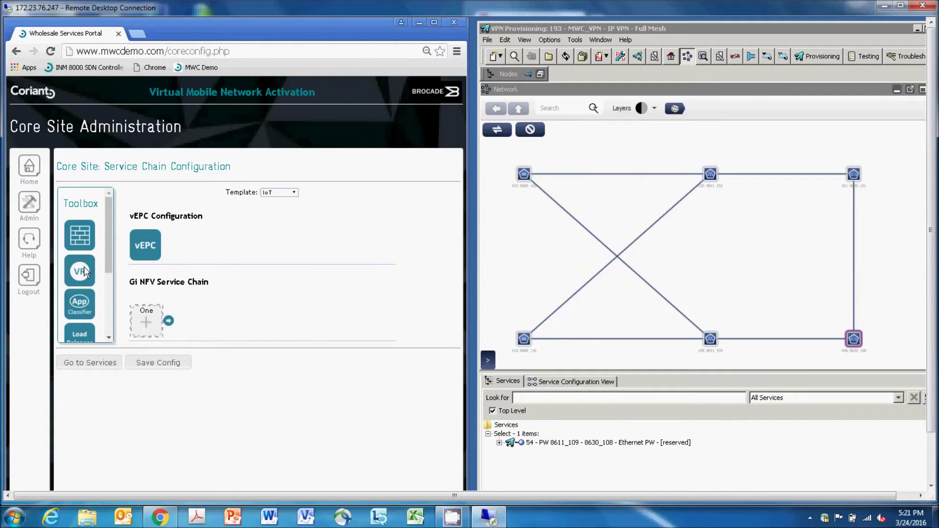
pyautogui.moveTo(86, 272); pyautogui.dragTo(143, 314)
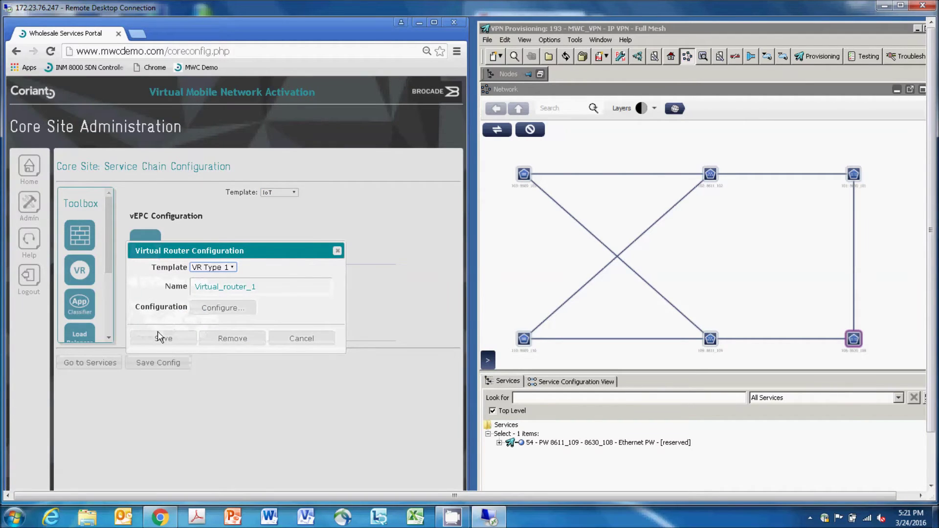
pyautogui.click(160, 338)
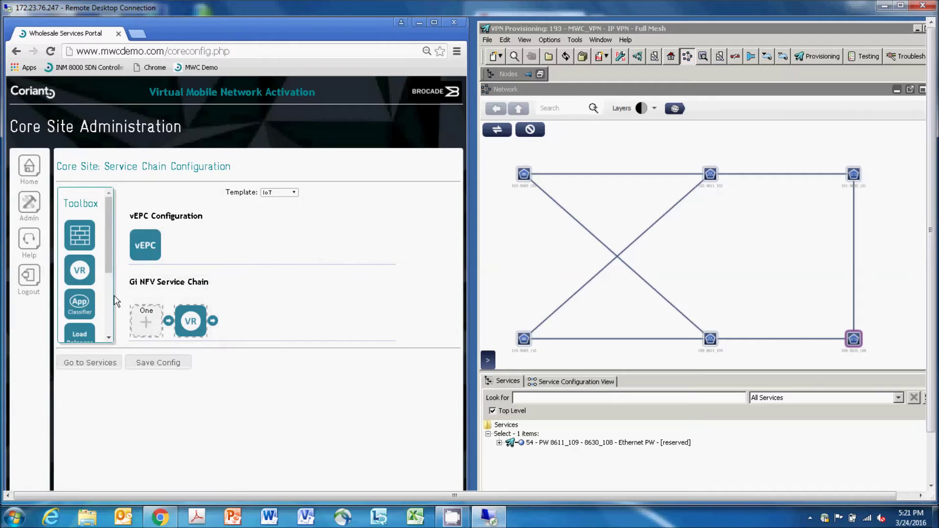
pyautogui.moveTo(93, 250); pyautogui.dragTo(152, 328)
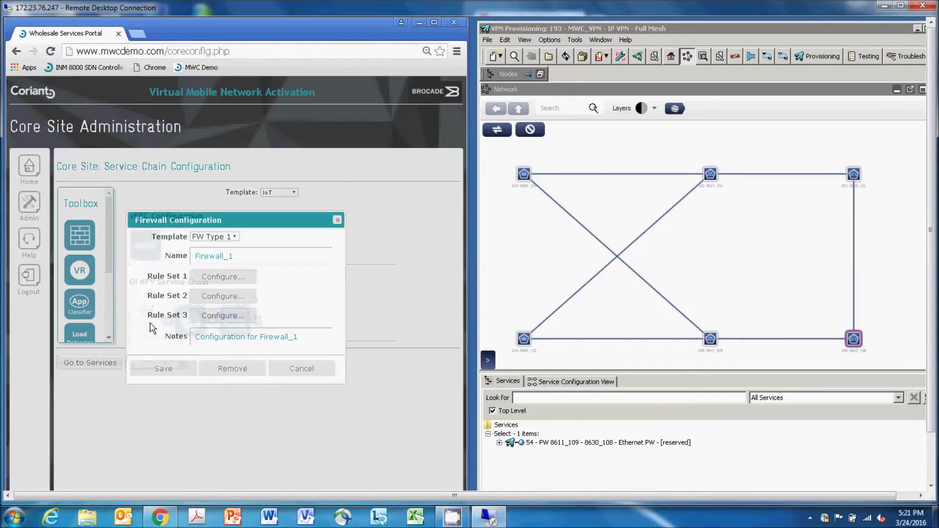
pyautogui.click(166, 370)
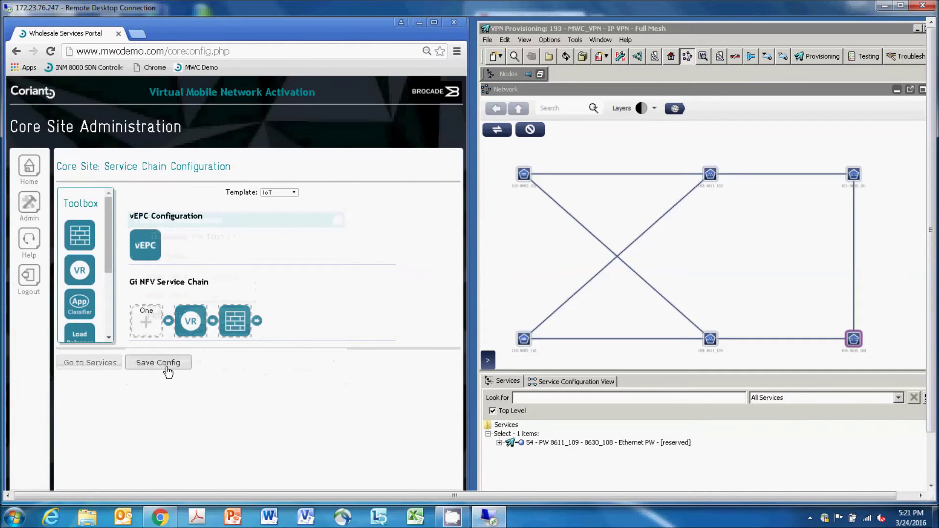
# Step: Bring up the OpenStack Network Topology window, save the core site configuration to activate it, and dismiss the progress report
pyautogui.click(161, 520)
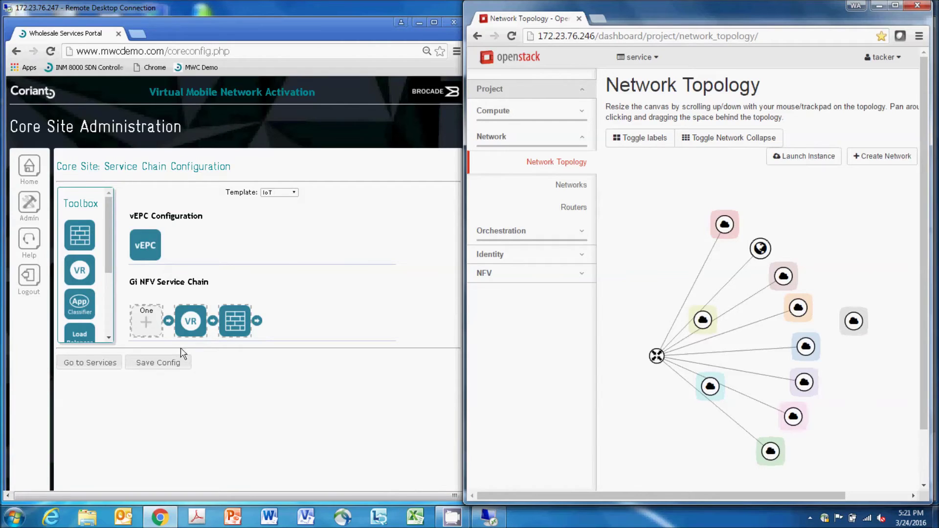
pyautogui.click(157, 362)
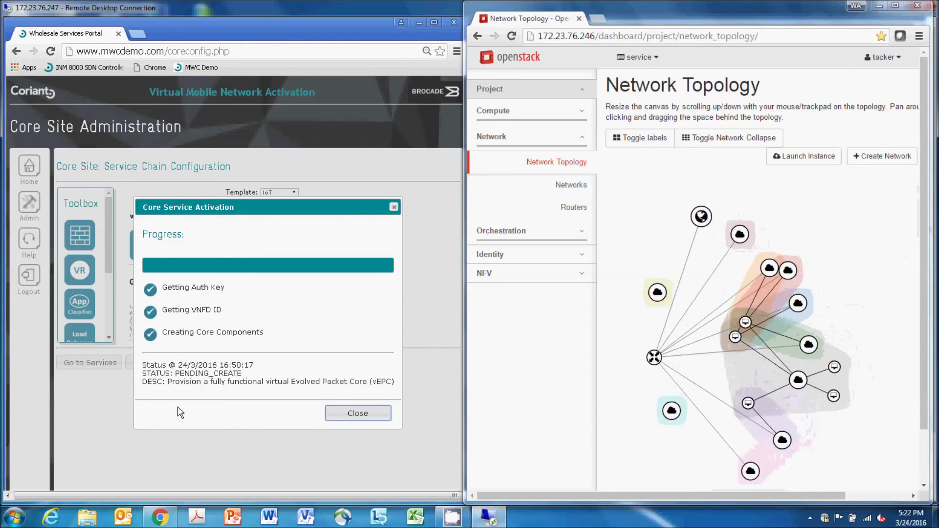
pyautogui.click(334, 419)
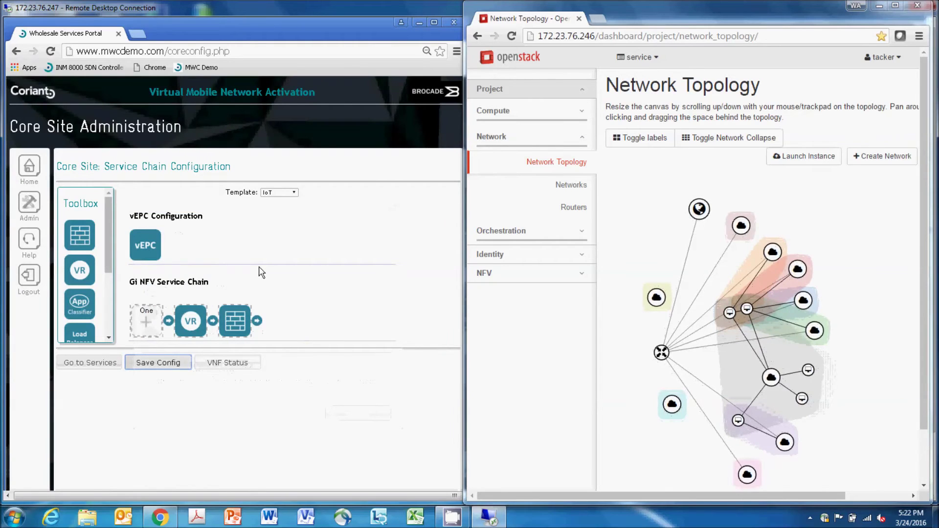
# Step: Start a new IP VPN service in the portal and bring the VPN Provisioning network view back beside it
pyautogui.click(28, 171)
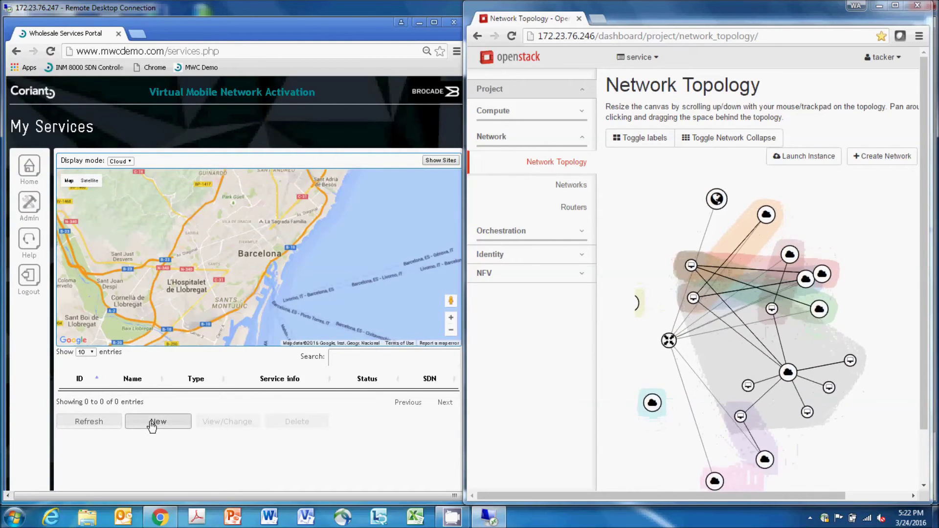
pyautogui.click(152, 424)
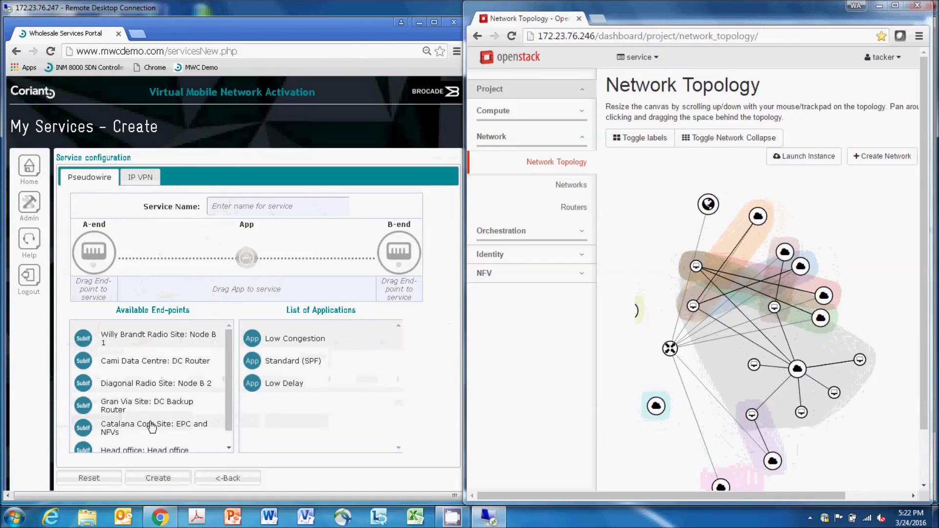
pyautogui.click(145, 178)
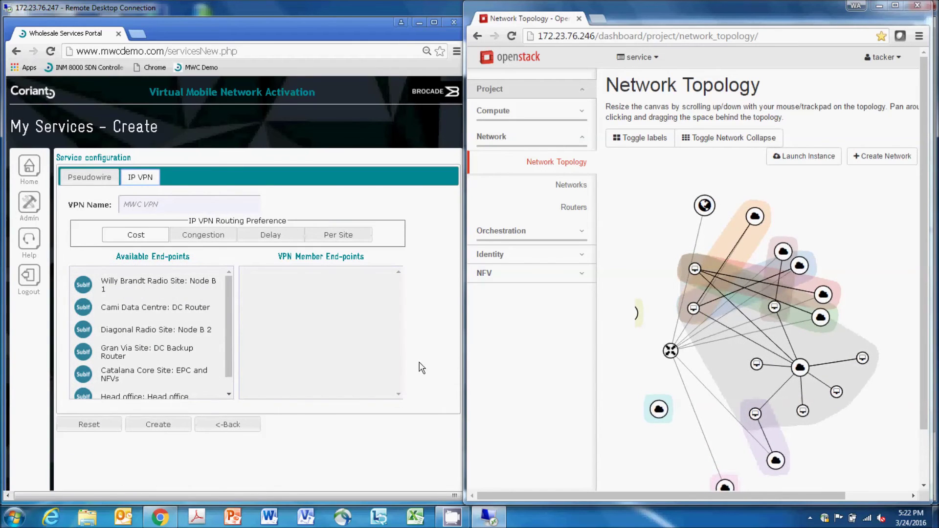
pyautogui.click(493, 473)
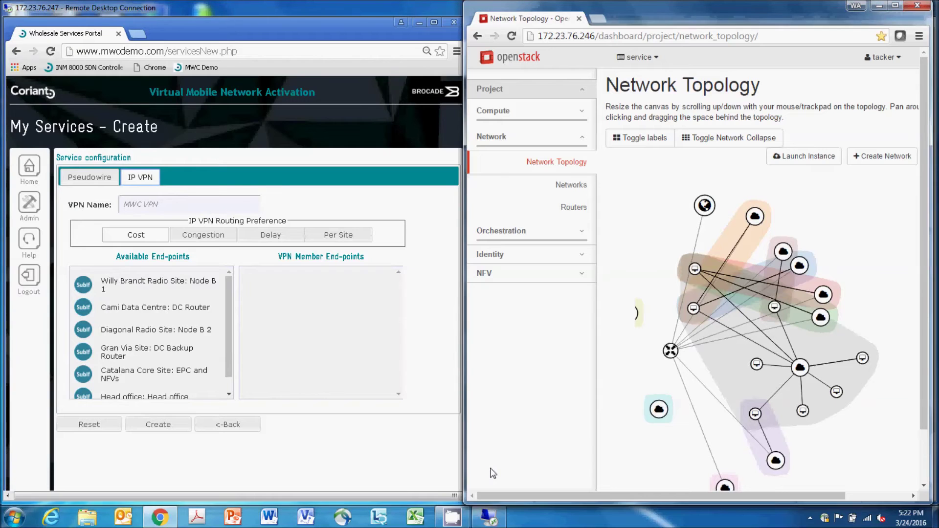
pyautogui.click(430, 468)
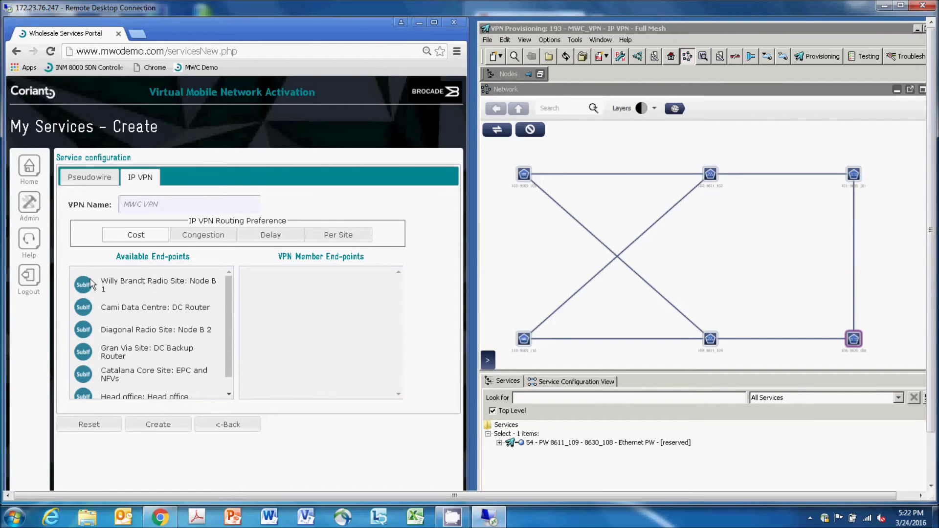
# Step: Add Willy Brandt Radio Site, Diagonal Radio Site and Catalana Core Site as VPN member end-points
pyautogui.moveTo(88, 288); pyautogui.dragTo(242, 294)
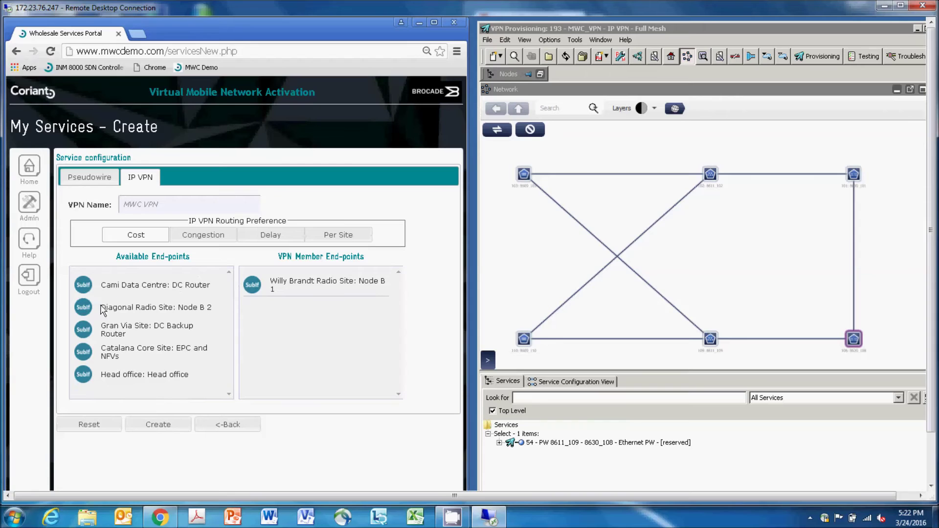
pyautogui.moveTo(102, 307); pyautogui.dragTo(247, 308)
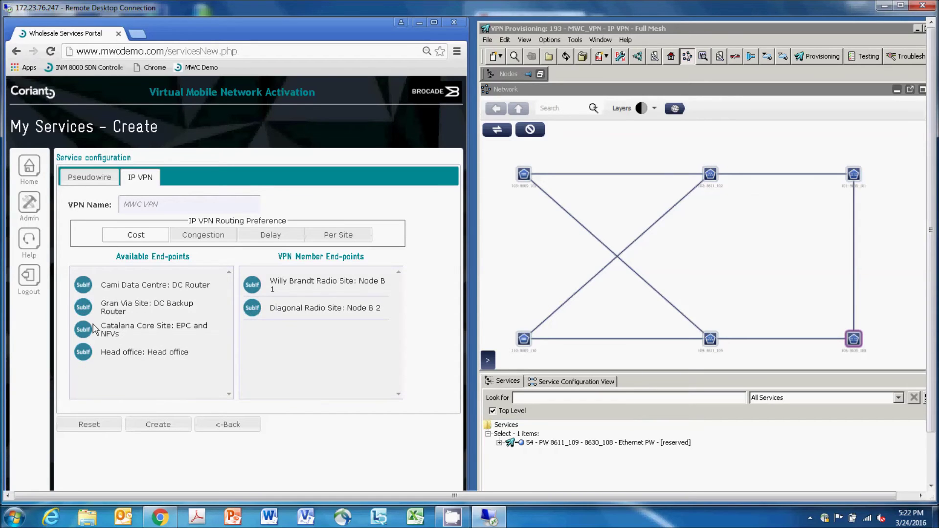
pyautogui.moveTo(94, 329); pyautogui.dragTo(249, 333)
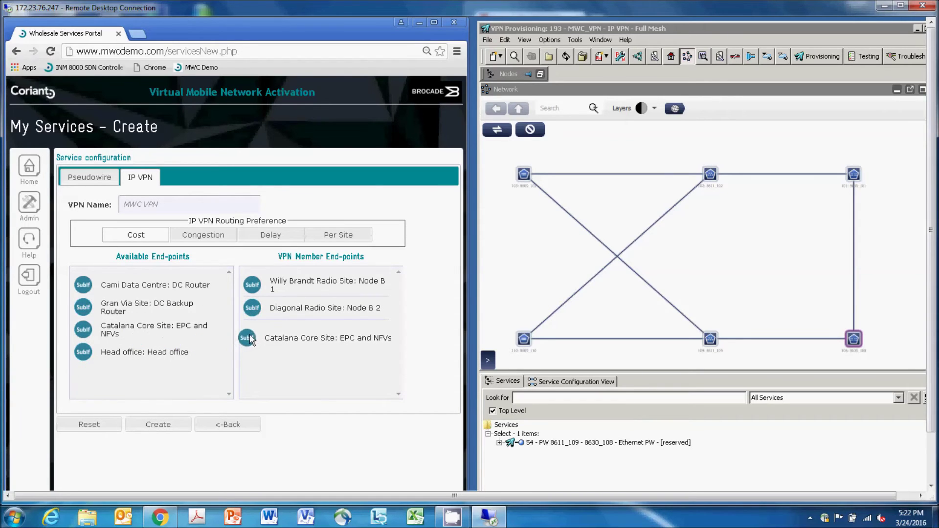
# Step: Set the IP VPN routing preference to Delay, create the service, and close the progress report
pyautogui.click(272, 237)
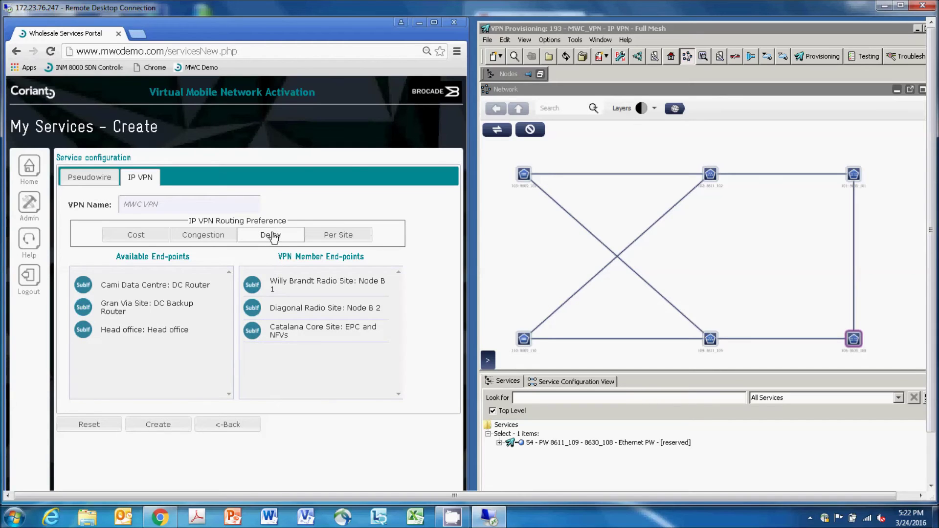
pyautogui.click(165, 425)
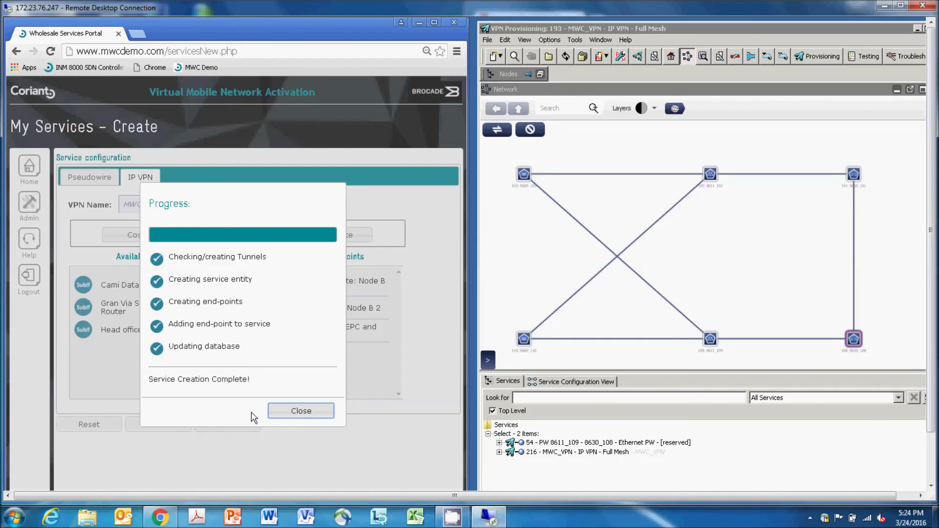
pyautogui.click(290, 415)
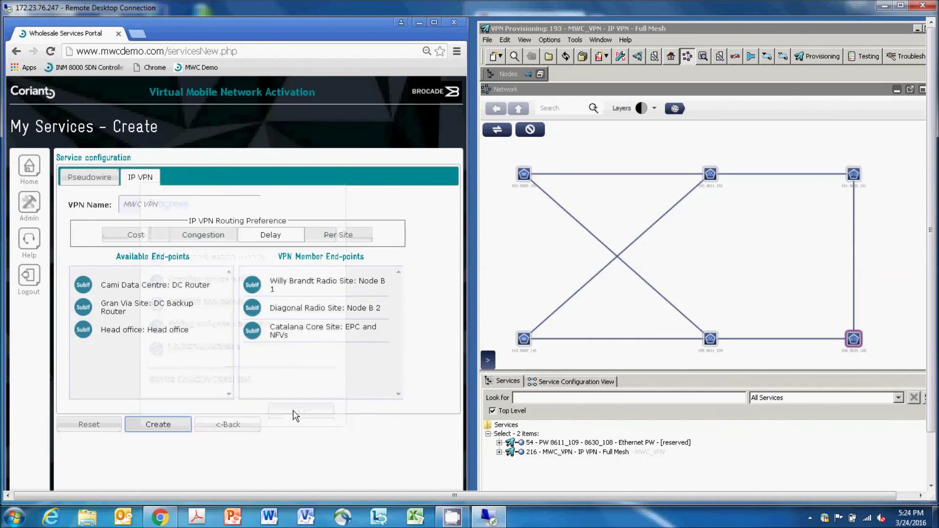
# Step: Open MWC_VPN in VPN Provisioning, select Endpoints 1 and 3, and briefly isolate the path between them in the network view
pyautogui.click(556, 452)
pyautogui.doubleClick(556, 452)
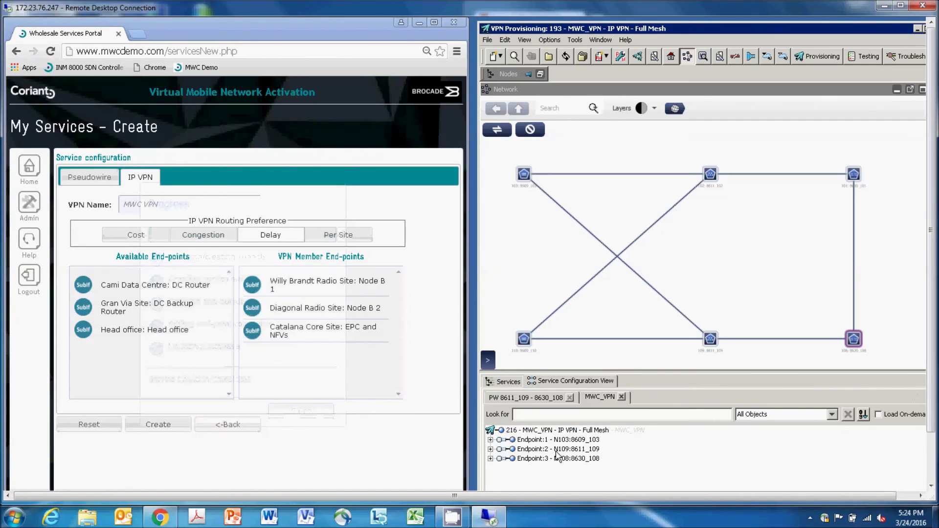
pyautogui.click(534, 441)
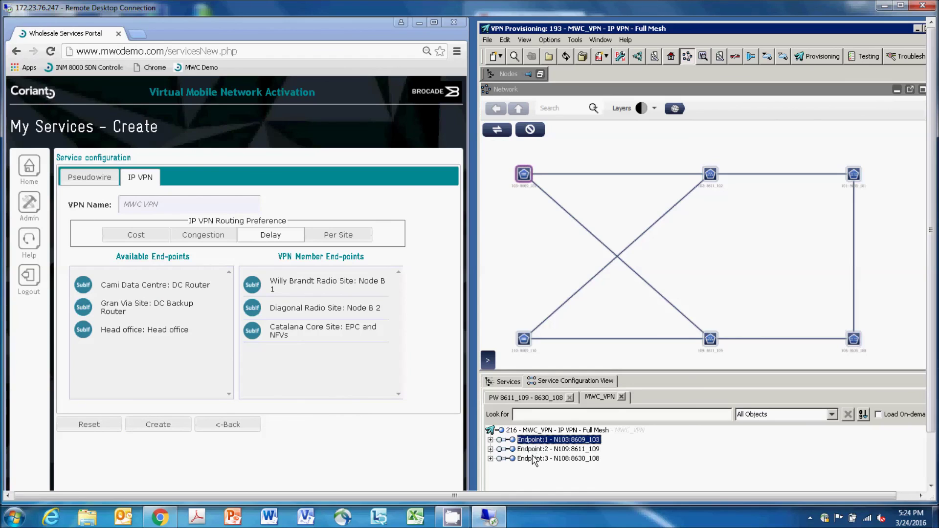
pyautogui.keyDown('ctrl'); pyautogui.click(534, 459); pyautogui.keyUp('ctrl')
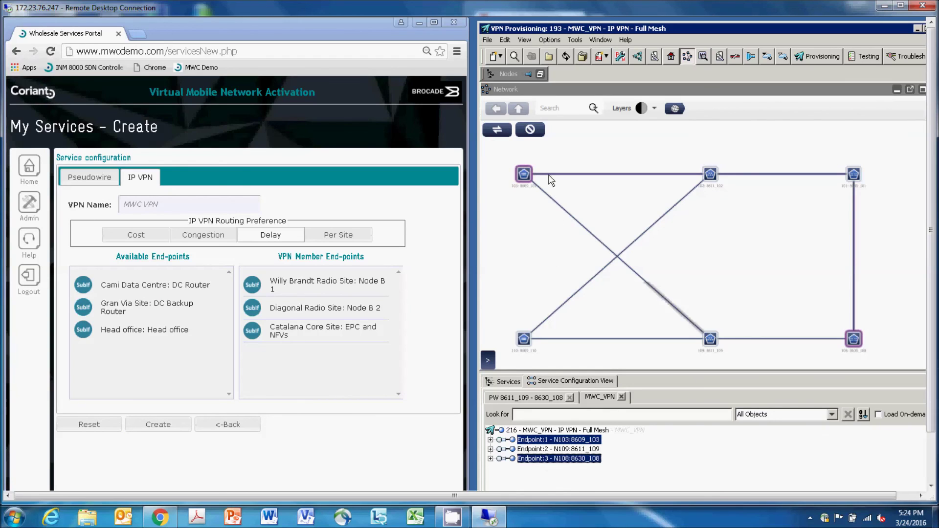
pyautogui.click(541, 132)
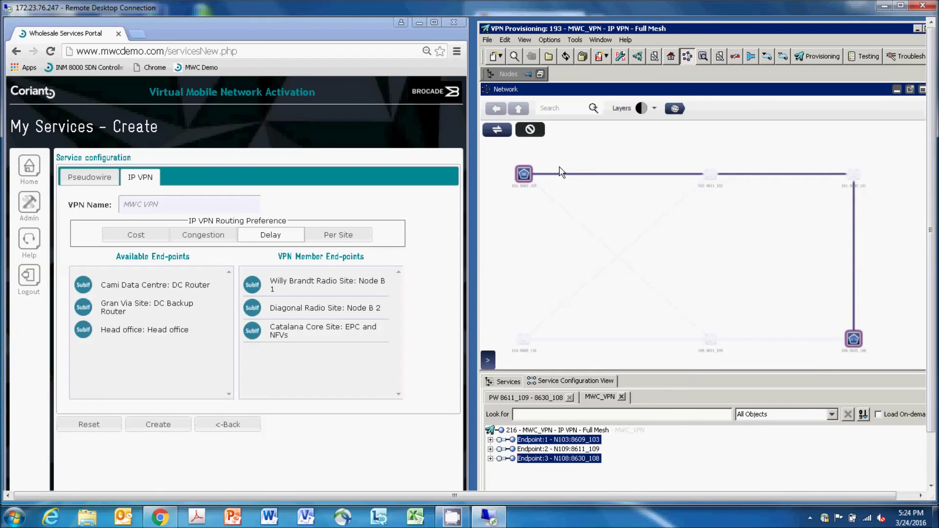
pyautogui.click(530, 128)
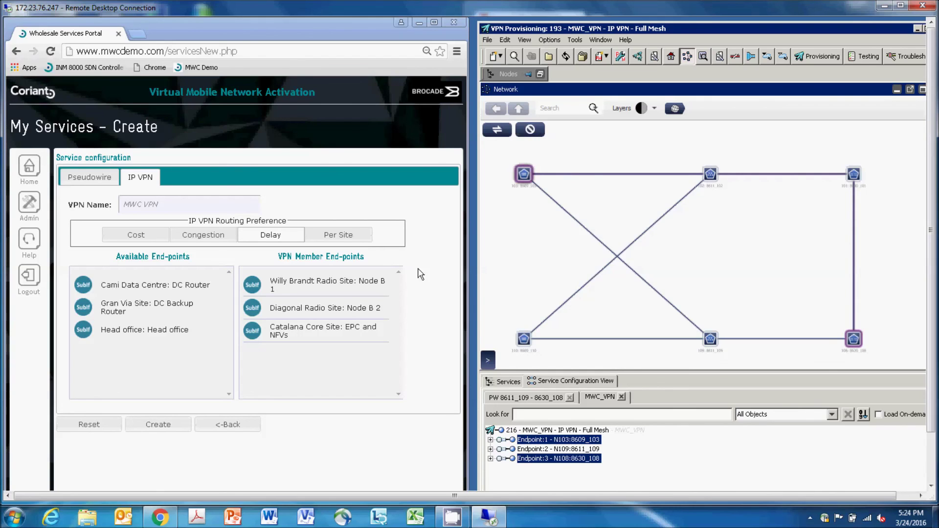
# Step: Return to the portal's My Services page and select the MWC VPN service to view its connections on the map
pyautogui.click(37, 168)
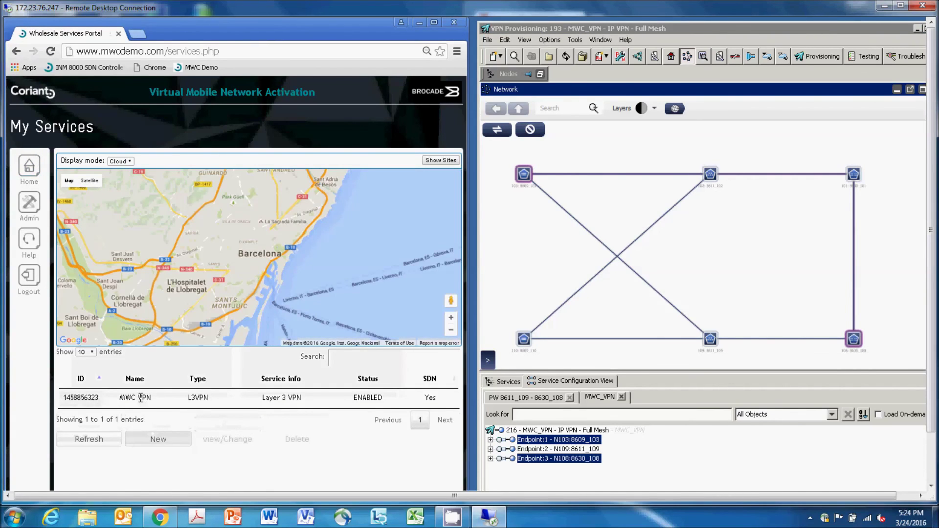
pyautogui.click(113, 401)
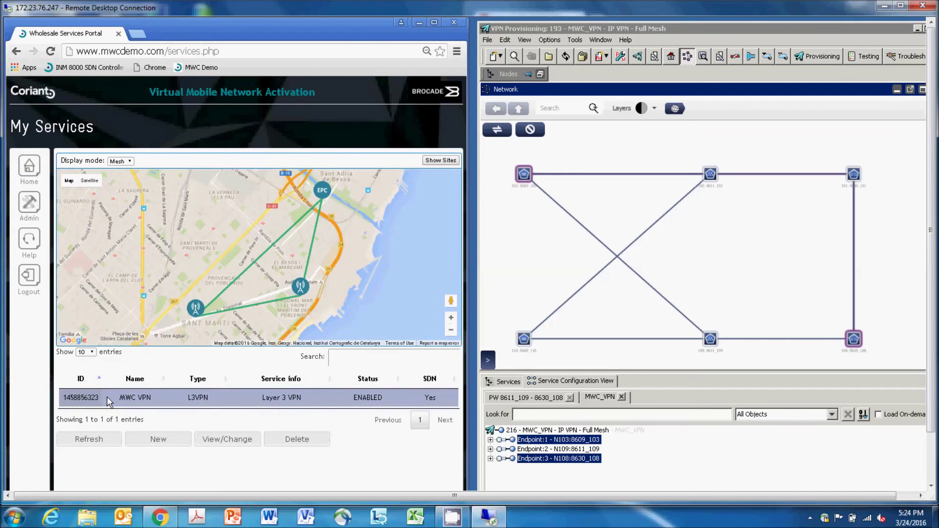